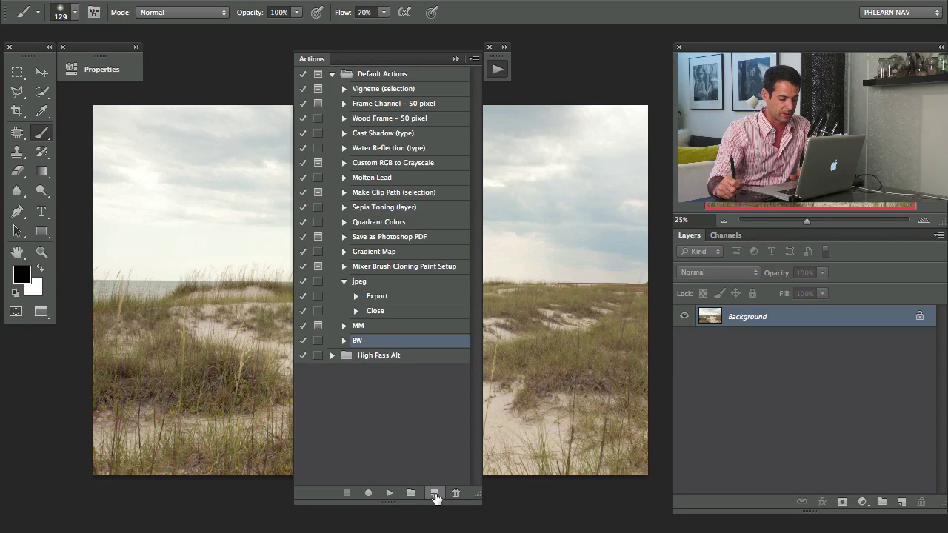
- Start recording a new action named Phlearn BW in the Default Actions set and move the Actions panel off the picture's centre
{"action": "type", "text": "Phlearn BW"}
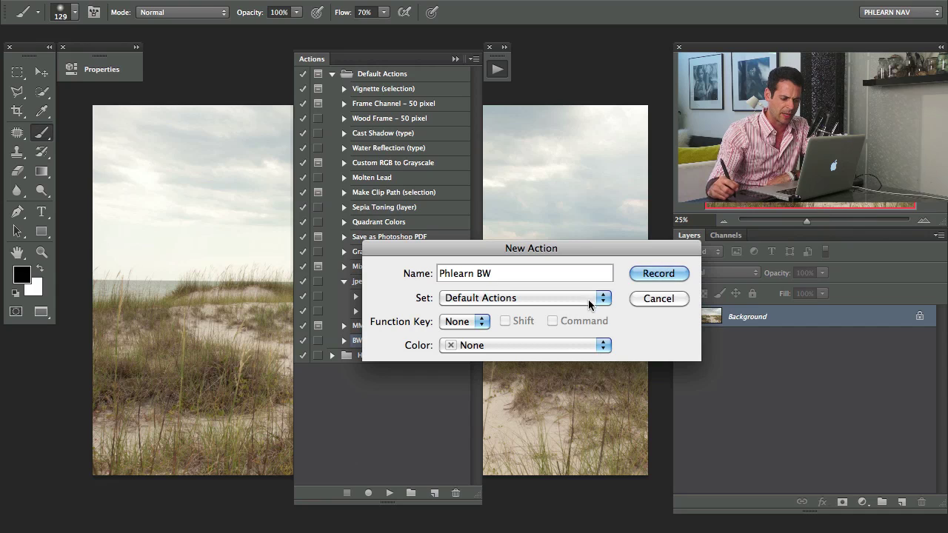
{"action": "left_click", "coordinate": [654, 274]}
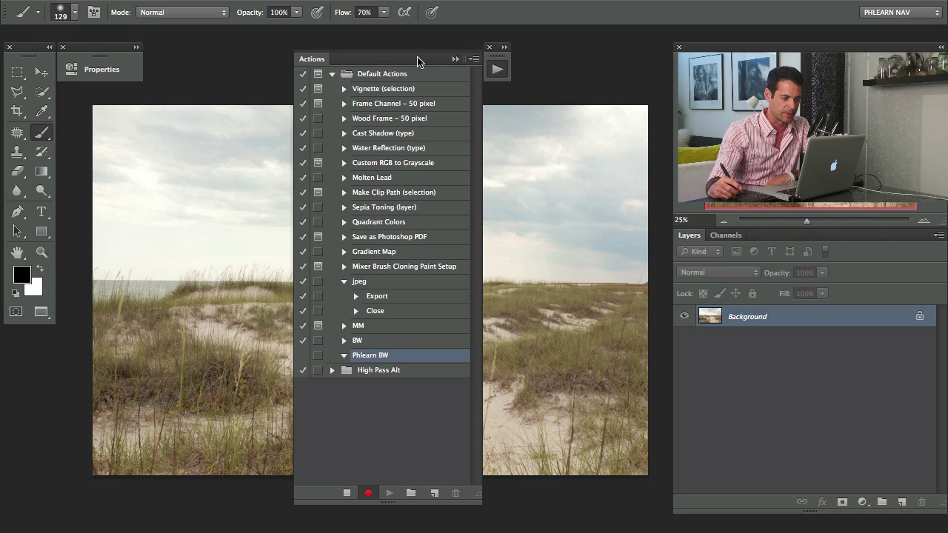
{"action": "left_click_drag", "start_coordinate": [348, 46], "coordinate": [333, 39]}
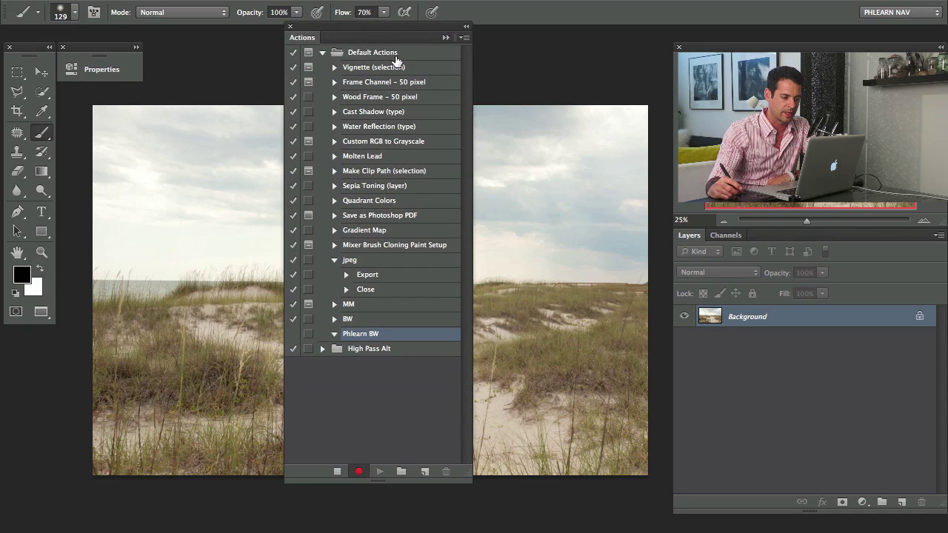
{"action": "left_click_drag", "start_coordinate": [397, 40], "coordinate": [252, 54]}
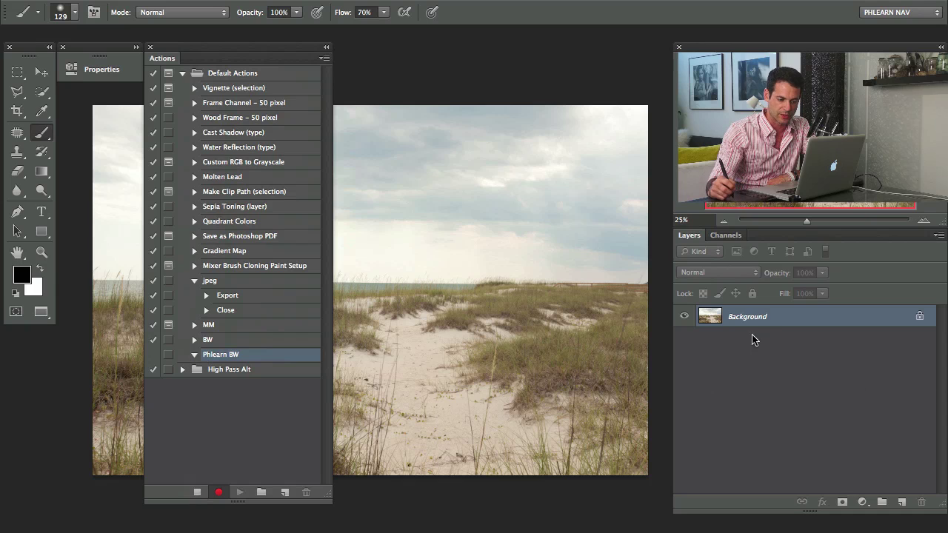
- Add a Black & White adjustment layer with Reds -48, Yellows -7, Greens -67, Cyans -113, Blues -142 and Magentas 13
{"action": "left_click", "coordinate": [862, 502]}
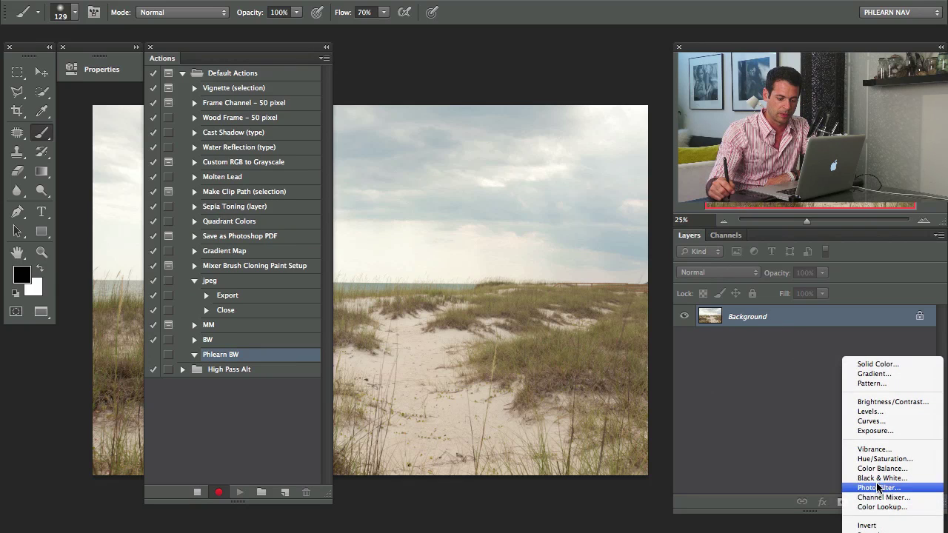
{"action": "left_click", "coordinate": [874, 478]}
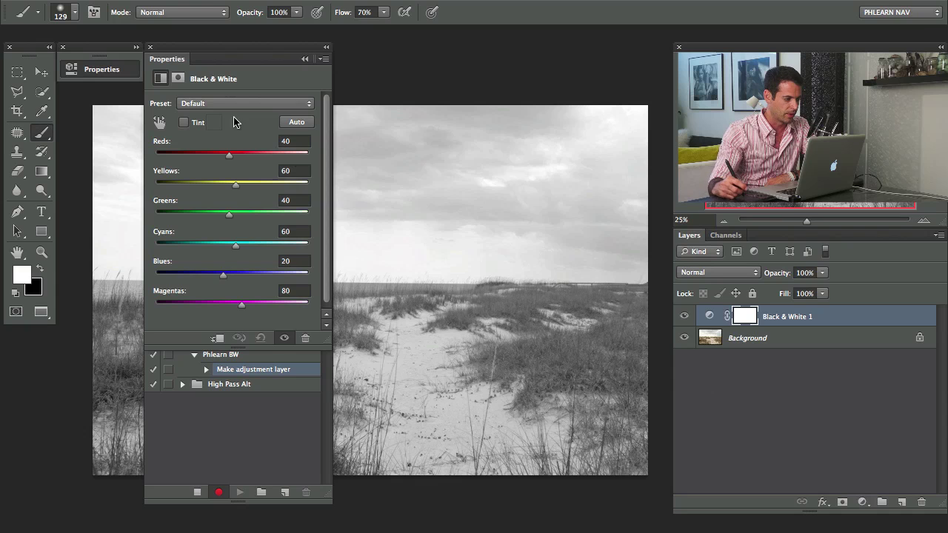
{"action": "left_click_drag", "start_coordinate": [229, 155], "coordinate": [203, 156]}
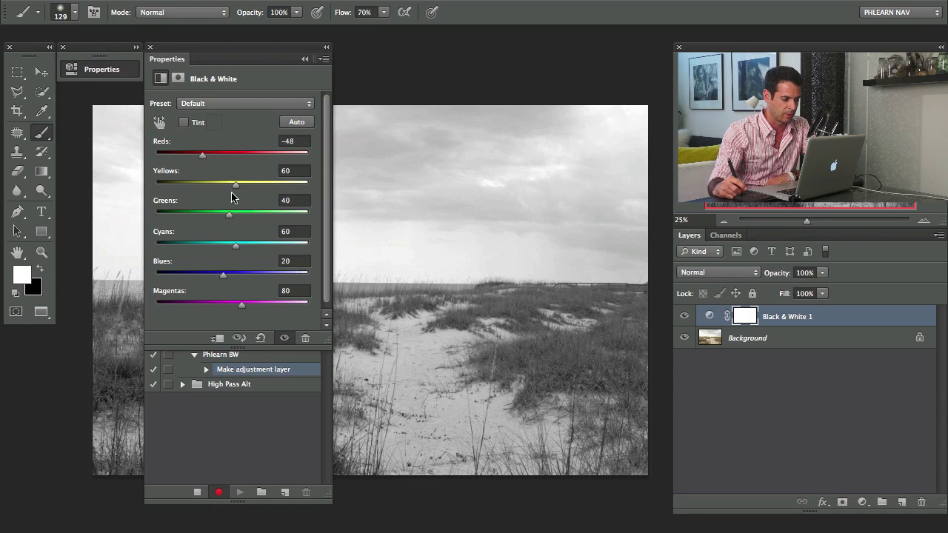
{"action": "left_click_drag", "start_coordinate": [236, 245], "coordinate": [206, 239]}
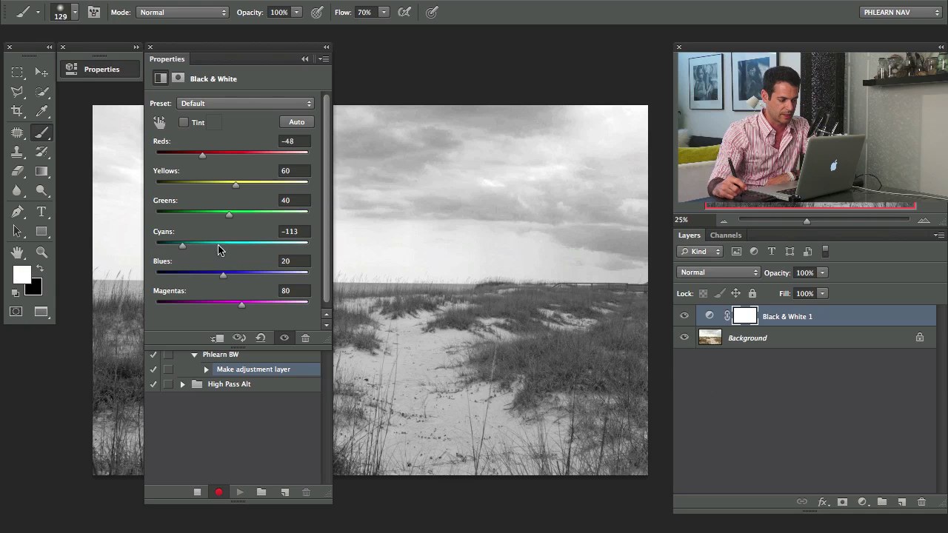
{"action": "left_click_drag", "start_coordinate": [221, 277], "coordinate": [174, 263]}
{"action": "left_click_drag", "start_coordinate": [235, 188], "coordinate": [196, 210]}
{"action": "left_click_drag", "start_coordinate": [241, 310], "coordinate": [221, 303]}
- Compare the image with and without the Black & White layer and lower that layer's opacity to 63%
{"action": "left_click", "coordinate": [684, 316]}
{"action": "left_click", "coordinate": [684, 316]}
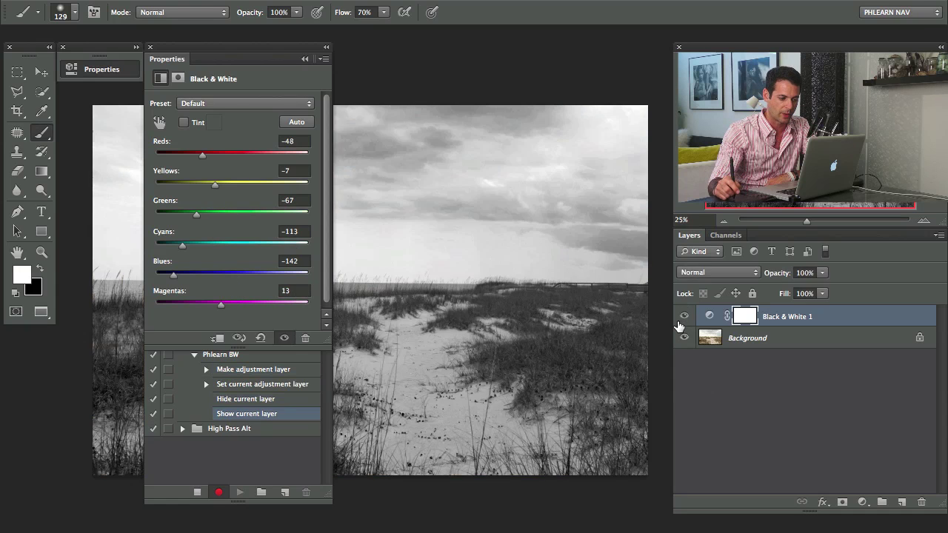
{"action": "left_click", "coordinate": [683, 316]}
{"action": "left_click", "coordinate": [683, 316]}
{"action": "left_click_drag", "start_coordinate": [777, 278], "coordinate": [748, 286]}
- Toggle the visibility of the reduced-opacity Black & White layer to compare its effect with the original photo
{"action": "left_click", "coordinate": [683, 317]}
{"action": "left_click", "coordinate": [683, 317]}
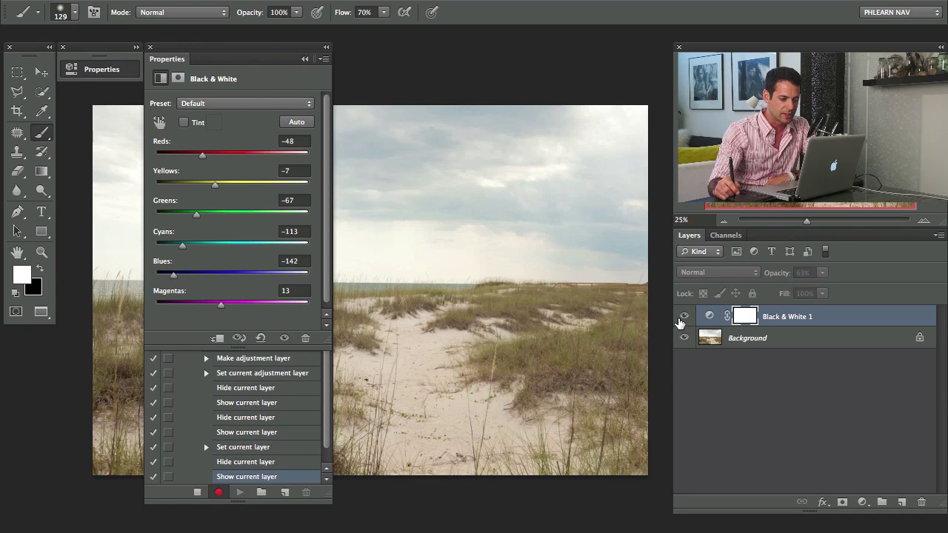
{"action": "left_click", "coordinate": [683, 317]}
{"action": "left_click", "coordinate": [684, 317]}
{"action": "left_click", "coordinate": [683, 317]}
{"action": "left_click", "coordinate": [683, 317]}
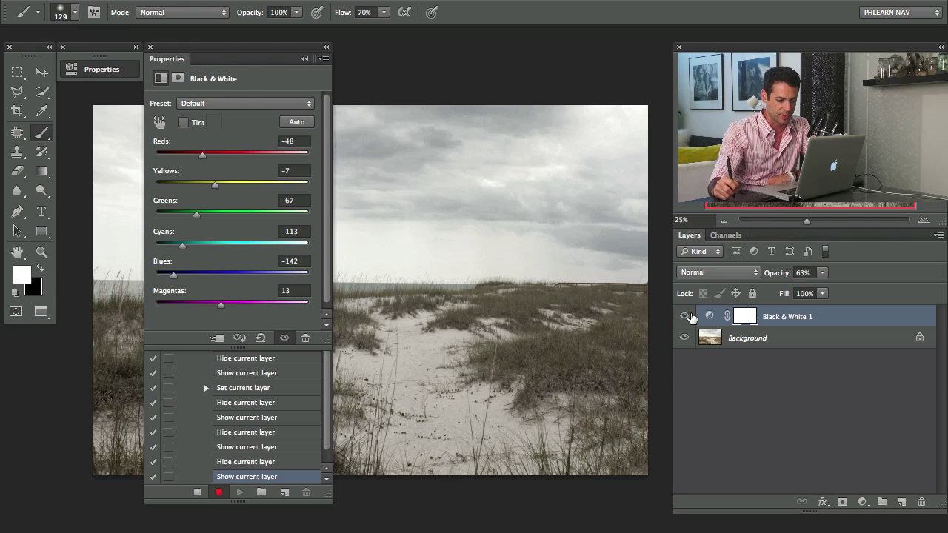
{"action": "left_click", "coordinate": [684, 317]}
{"action": "left_click", "coordinate": [683, 317]}
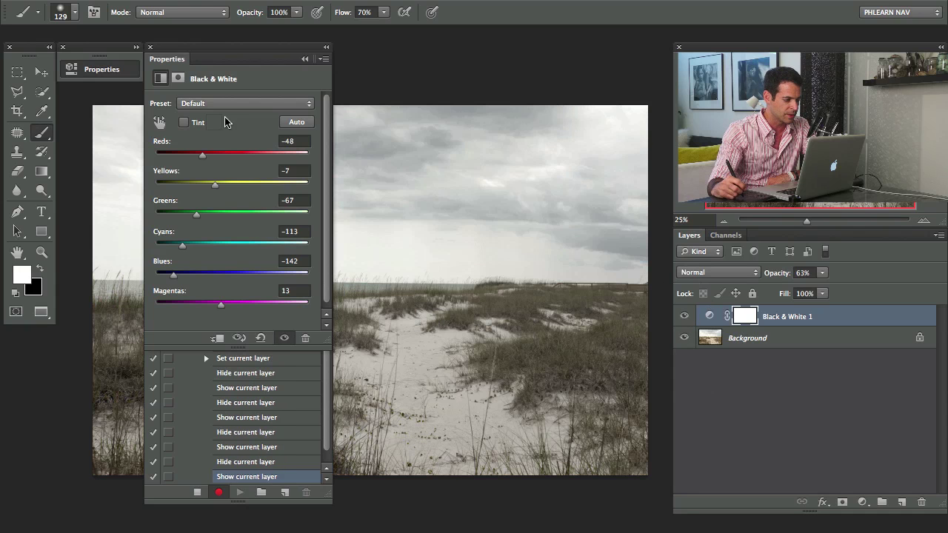
- Review the commands recorded so far in the Phlearn BW action
{"action": "left_click_drag", "start_coordinate": [179, 54], "coordinate": [377, 57]}
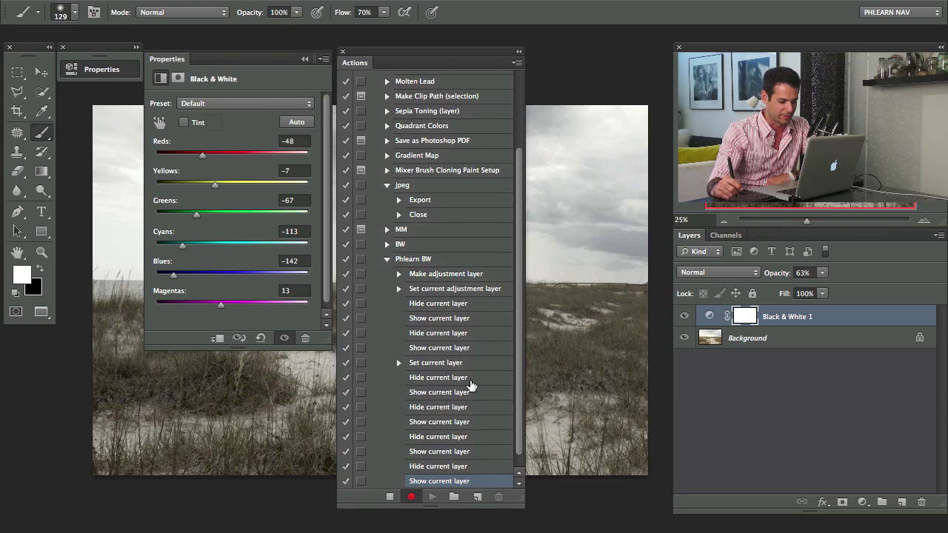
{"action": "scroll", "coordinate": [522, 334], "scroll_direction": "down", "scroll_amount": 1}
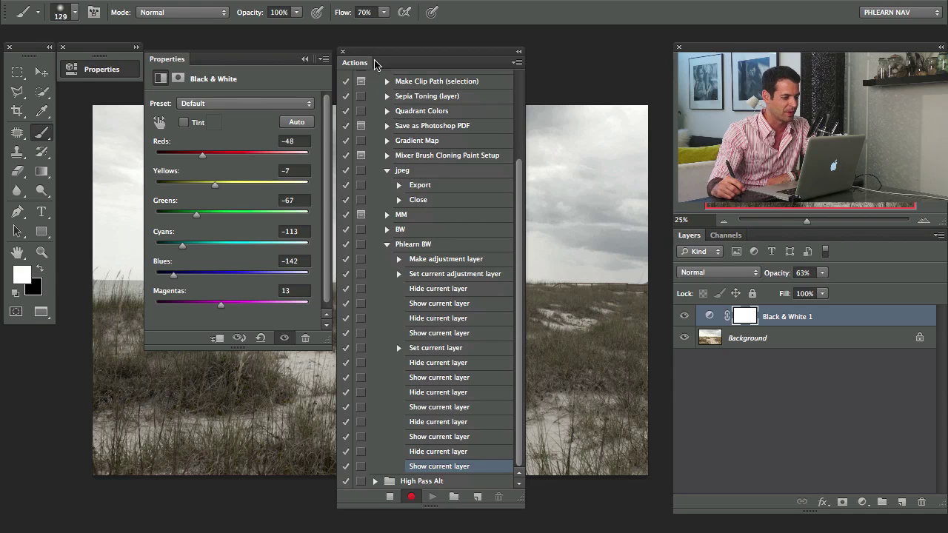
{"action": "left_click_drag", "start_coordinate": [389, 56], "coordinate": [203, 46]}
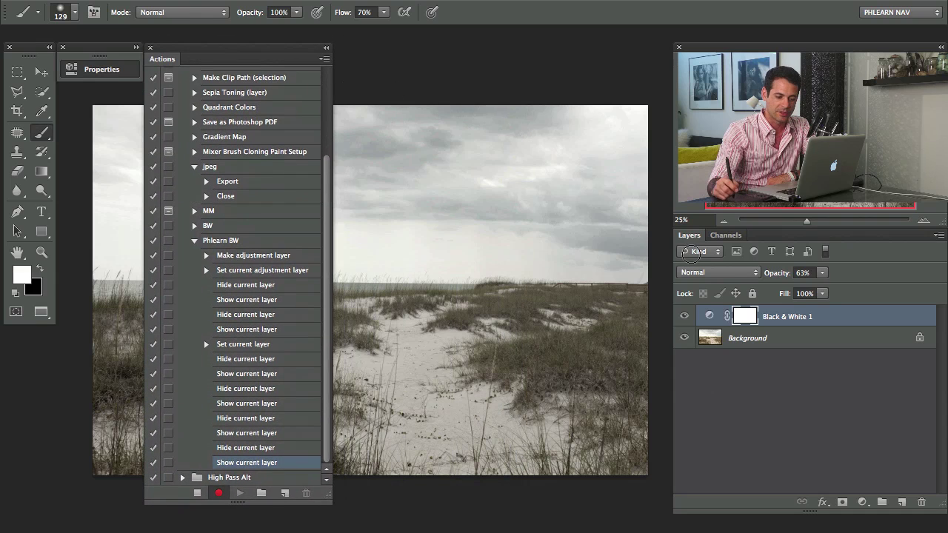
- Add a Levels adjustment layer above the Black & White layer and set the Blue channel's output levels to 11 and 196
{"action": "left_click", "coordinate": [862, 502]}
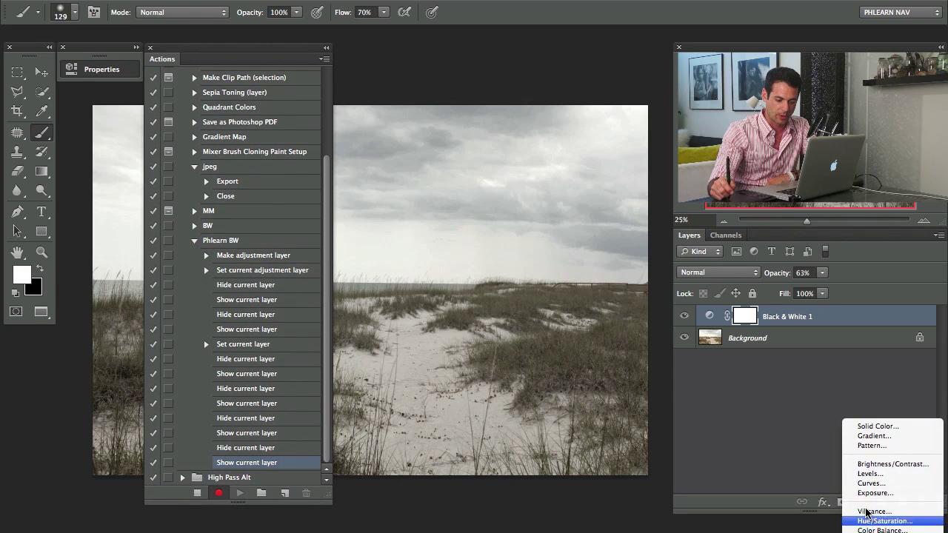
{"action": "left_click", "coordinate": [871, 474]}
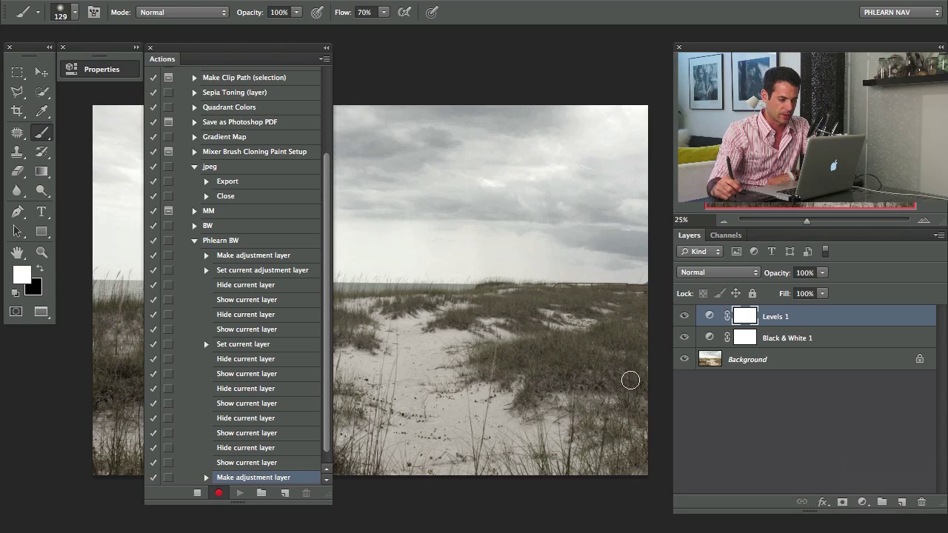
{"action": "left_click_drag", "start_coordinate": [204, 59], "coordinate": [320, 64]}
{"action": "left_click", "coordinate": [226, 59]}
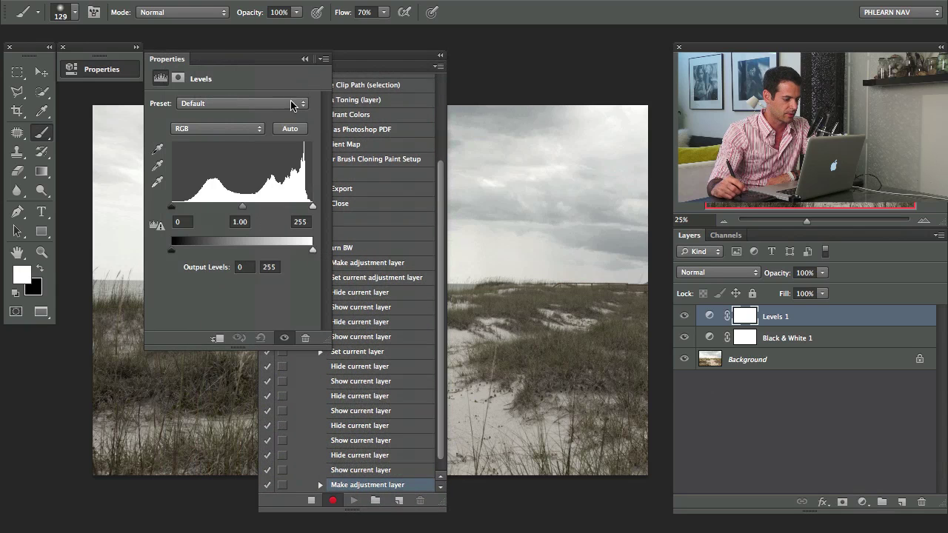
{"action": "left_click", "coordinate": [263, 131]}
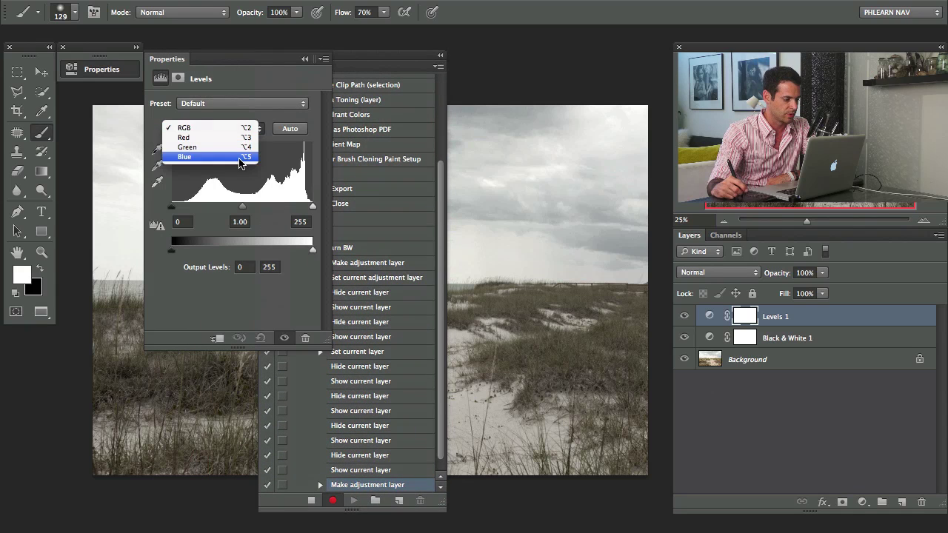
{"action": "left_click", "coordinate": [237, 155]}
{"action": "left_click_drag", "start_coordinate": [312, 251], "coordinate": [280, 253]}
{"action": "left_click_drag", "start_coordinate": [171, 252], "coordinate": [177, 255]}
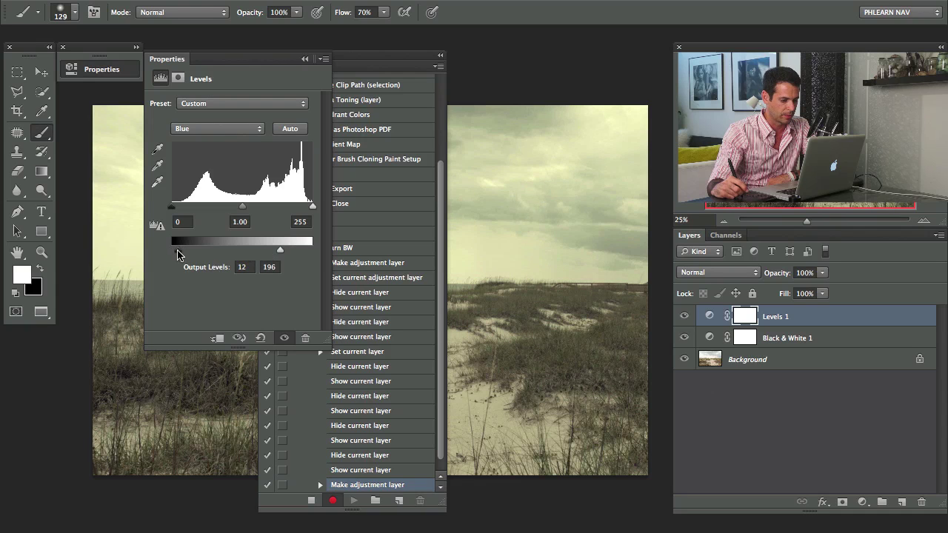
- Raise the black output level to 12 in the Levels layer's Green channel and to 37 in its Red channel
{"action": "left_click", "coordinate": [204, 131]}
{"action": "left_click", "coordinate": [201, 119]}
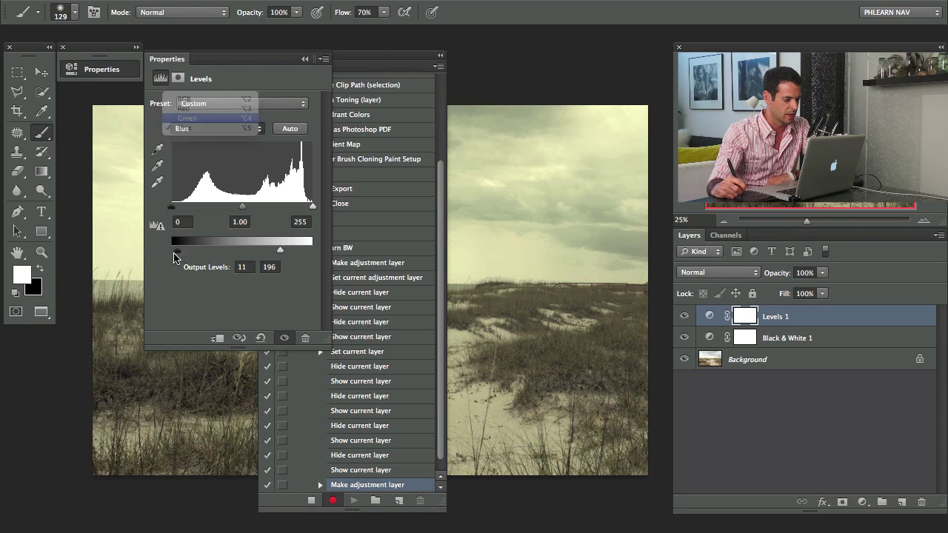
{"action": "left_click", "coordinate": [204, 129]}
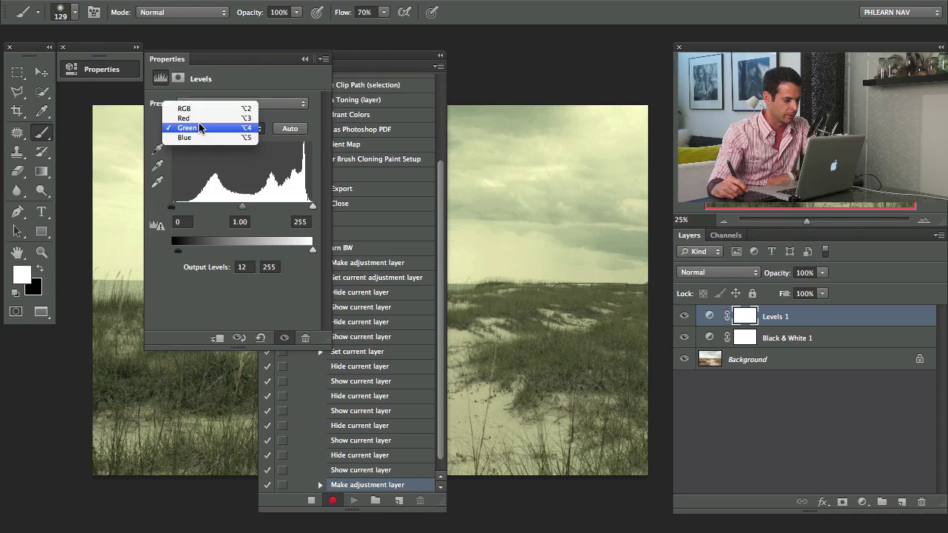
{"action": "left_click", "coordinate": [202, 115]}
{"action": "left_click_drag", "start_coordinate": [178, 252], "coordinate": [179, 254]}
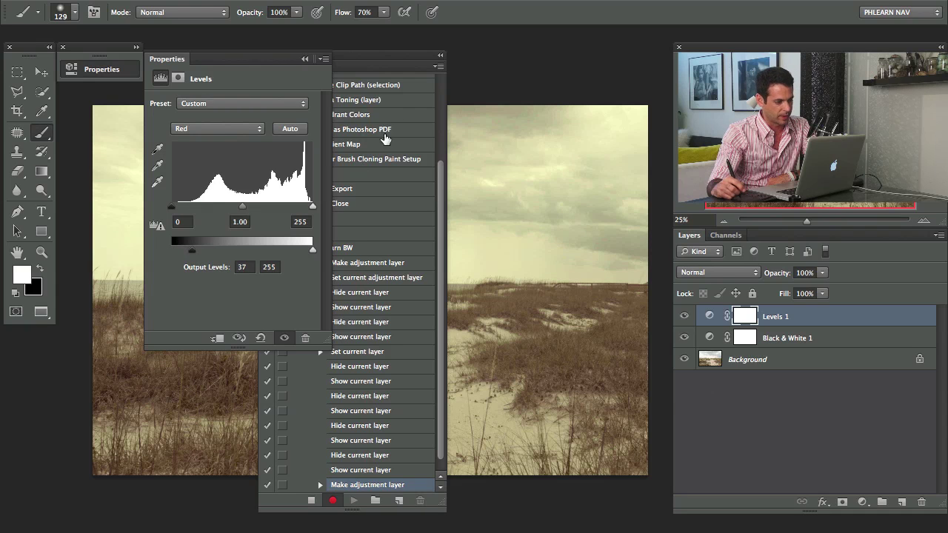
- Bring the Actions panel back in front of the Levels settings and flatten the image into a single background layer
{"action": "left_click_drag", "start_coordinate": [364, 56], "coordinate": [282, 60]}
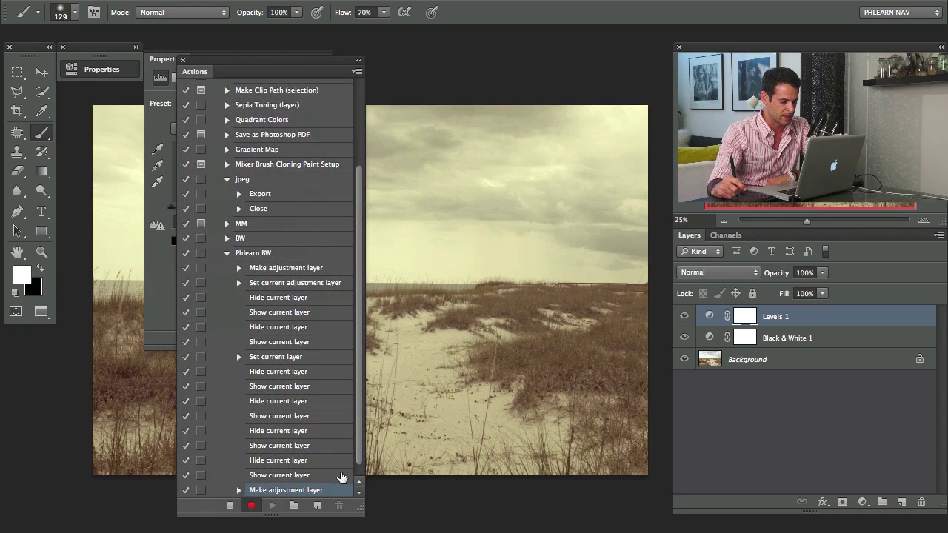
{"action": "scroll", "coordinate": [353, 465], "scroll_direction": "down", "scroll_amount": 1}
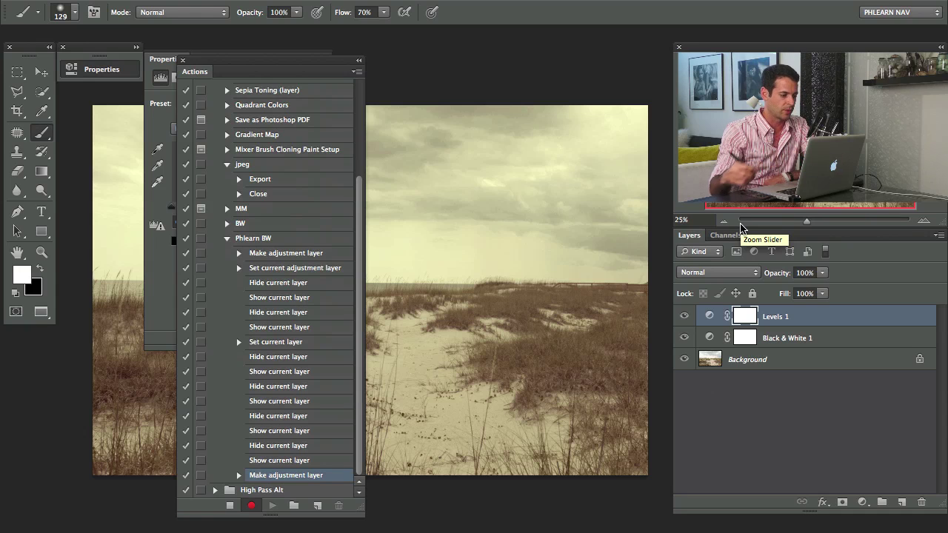
{"action": "left_click", "coordinate": [271, 0]}
{"action": "scroll", "coordinate": [268, 521], "scroll_direction": "down", "scroll_amount": 1}
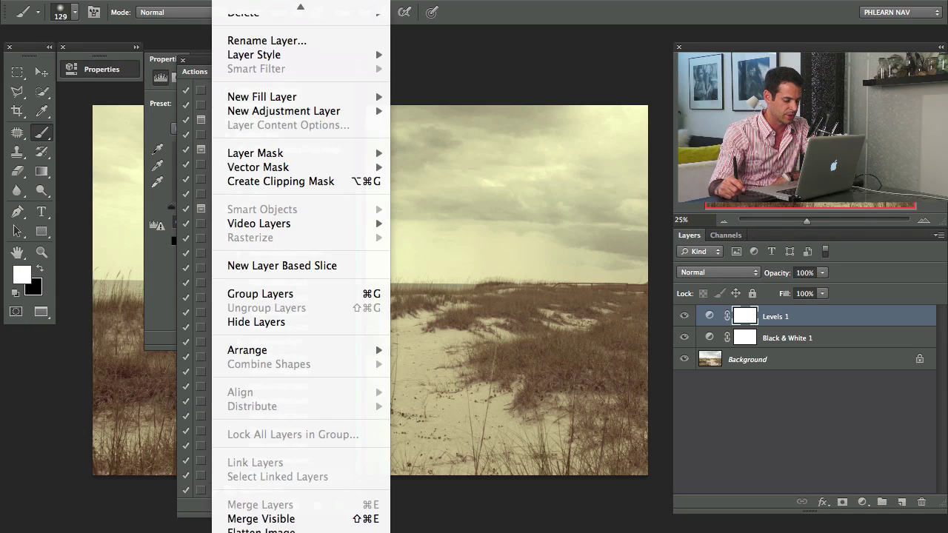
{"action": "left_click", "coordinate": [302, 528]}
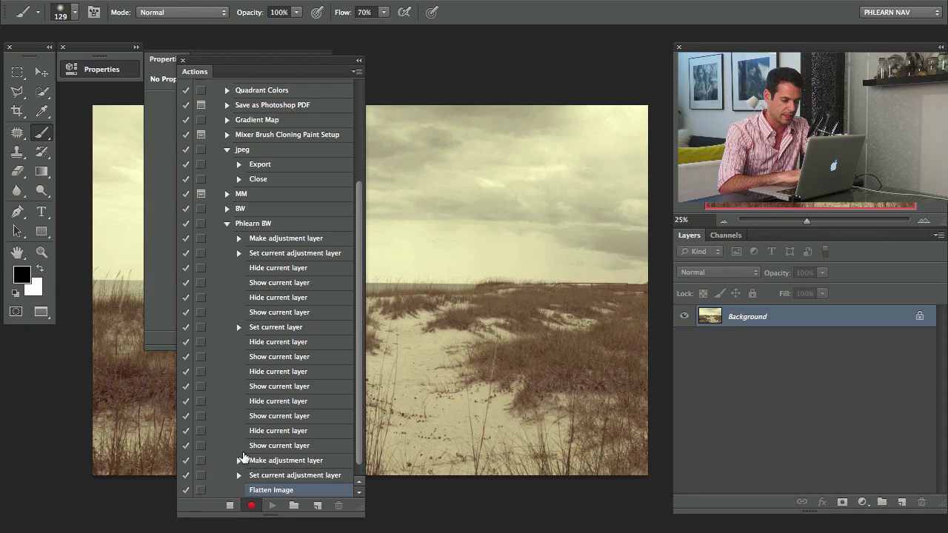
- Save the flattened photo as a baseline standard JPEG at quality 12 and stop recording the Phlearn BW action
{"action": "key", "text": "super+s"}
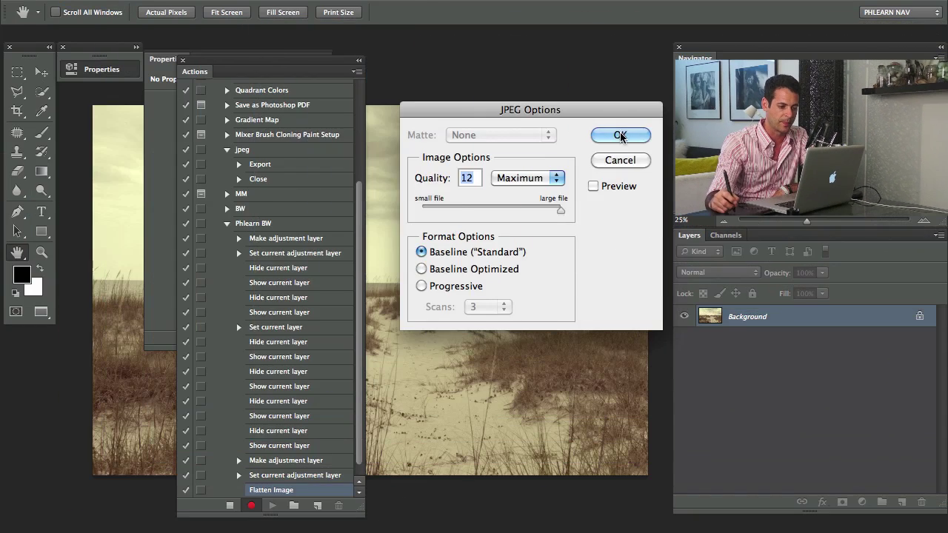
{"action": "left_click", "coordinate": [605, 131]}
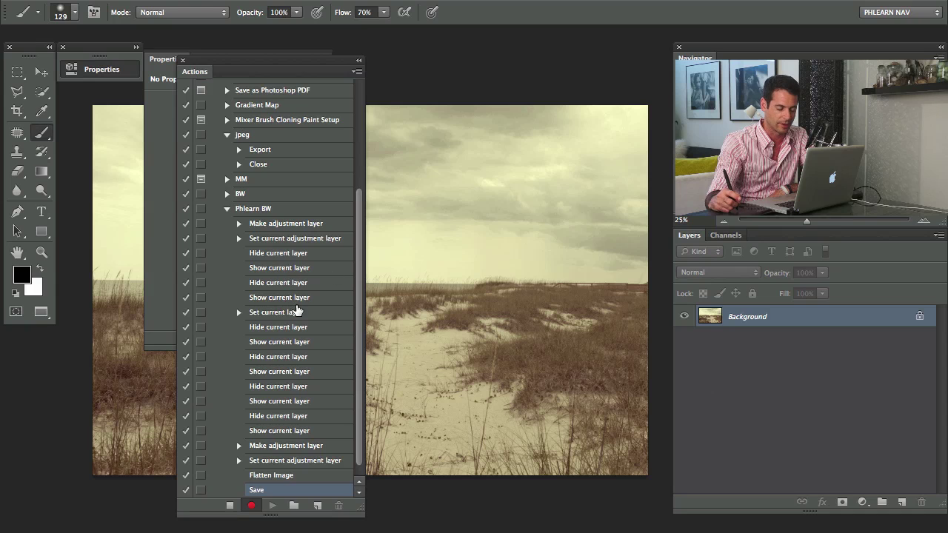
{"action": "left_click", "coordinate": [229, 506]}
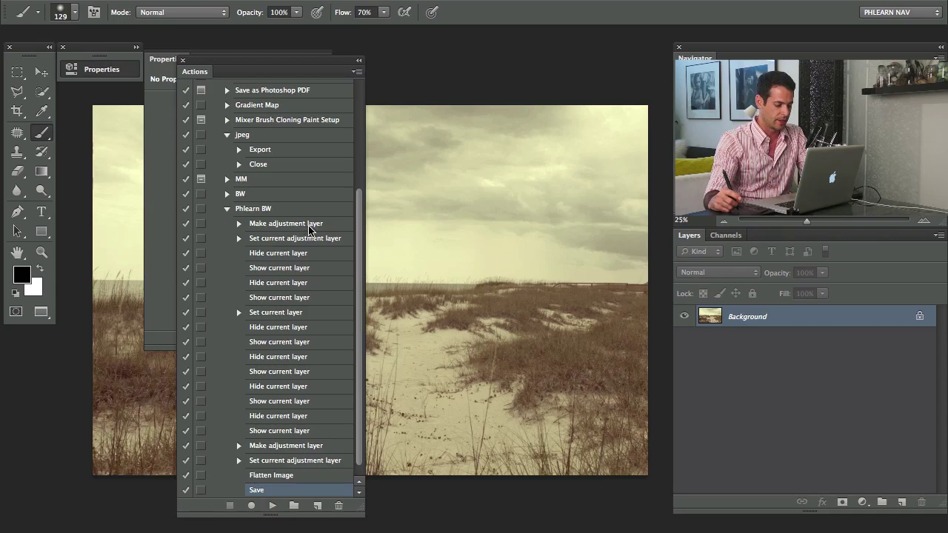
- Switch to the Phlearn Actions folder in Finder and preview the edited _MG_8965.jpg and the unedited _MG_8972.jpg
{"action": "key", "text": "F3"}
{"action": "left_click", "coordinate": [495, 356]}
{"action": "left_click_drag", "start_coordinate": [408, 113], "coordinate": [386, 111]}
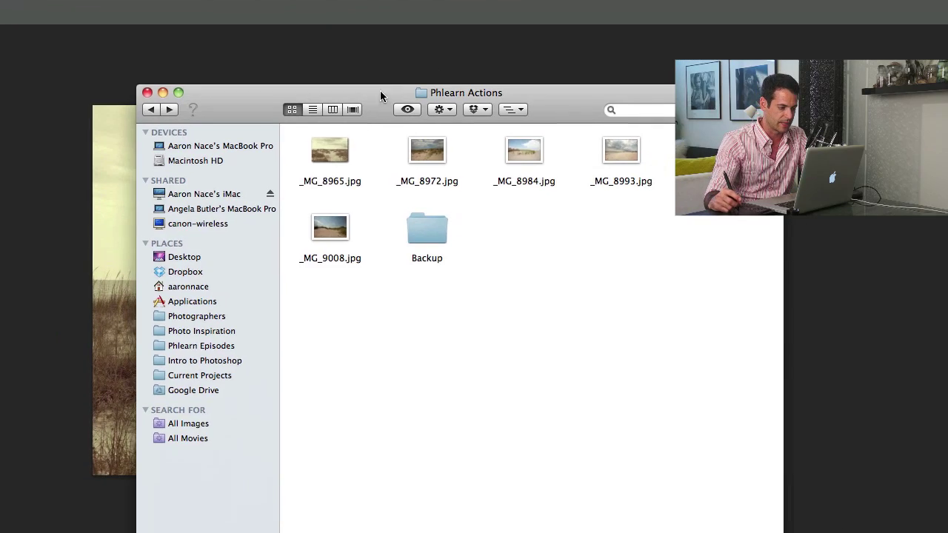
{"action": "left_click", "coordinate": [342, 169]}
{"action": "key", "text": "space"}
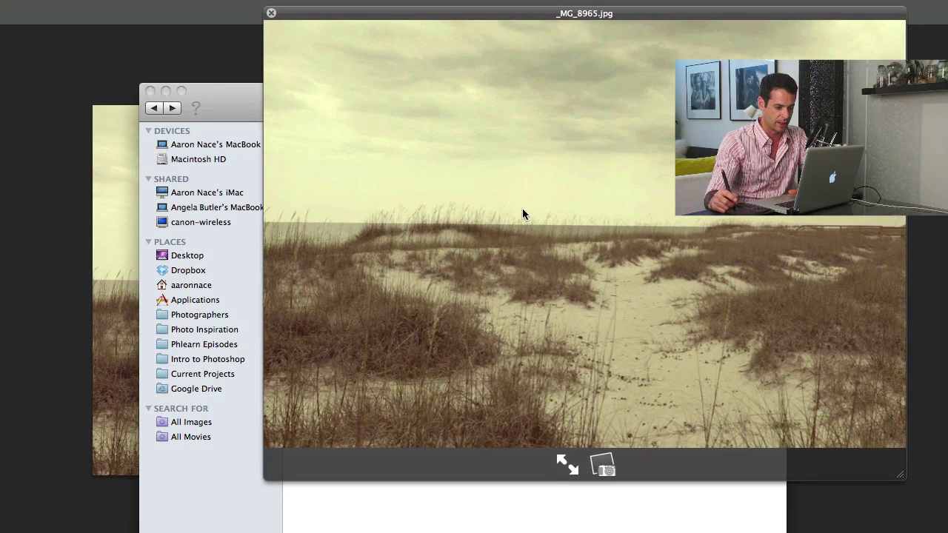
{"action": "key", "text": "Down"}
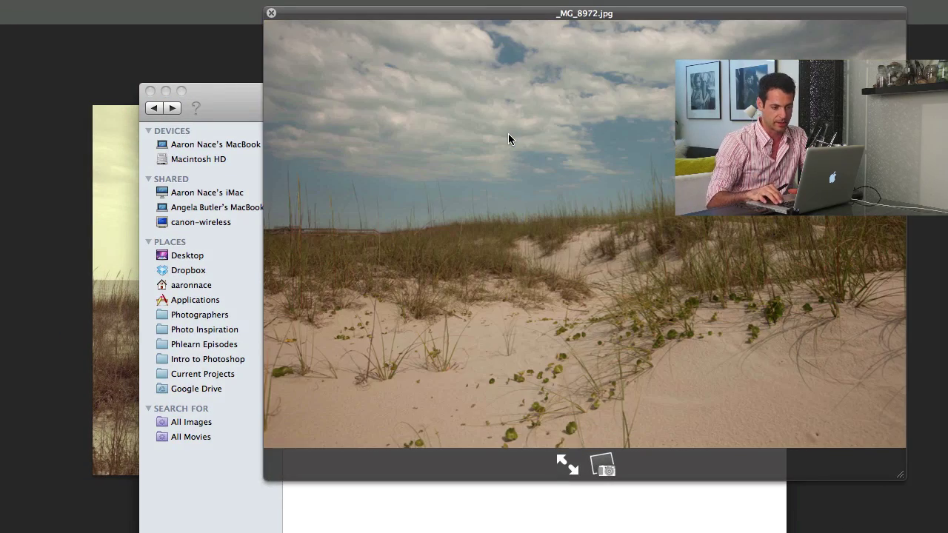
{"action": "key", "text": "Up"}
{"action": "key", "text": "space"}
- Open the Backup folder inside the Phlearn Actions folder
{"action": "left_click_drag", "start_coordinate": [494, 108], "coordinate": [463, 96]}
{"action": "left_click", "coordinate": [400, 221]}
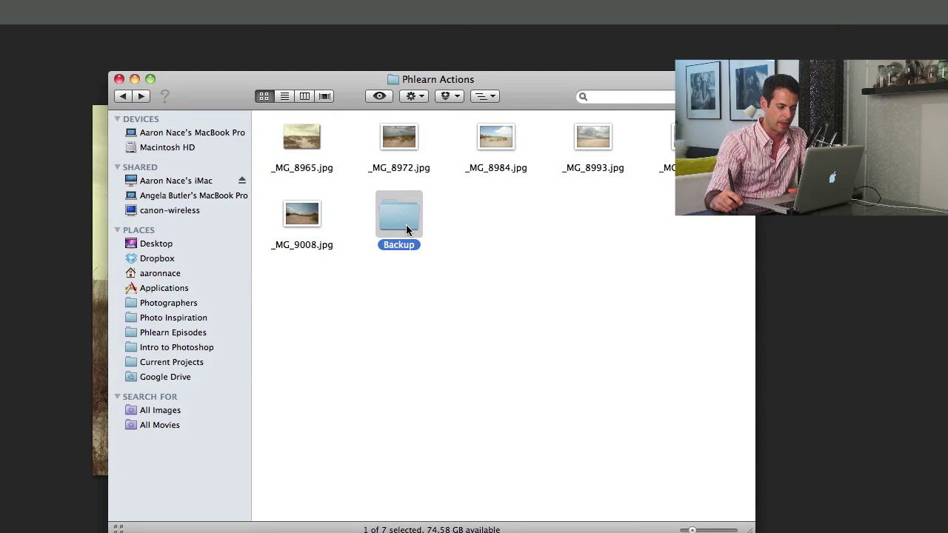
{"action": "double_click", "coordinate": [407, 225]}
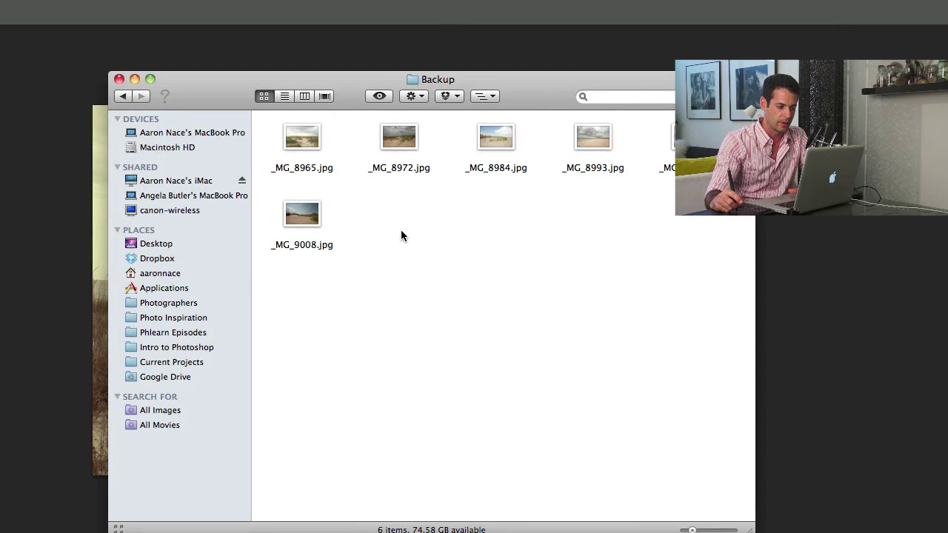
- Return to the Phlearn Actions folder and show its files in columns alongside the contents of its Backup folder
{"action": "left_click", "coordinate": [140, 96]}
{"action": "left_click_drag", "start_coordinate": [215, 92], "coordinate": [256, 104]}
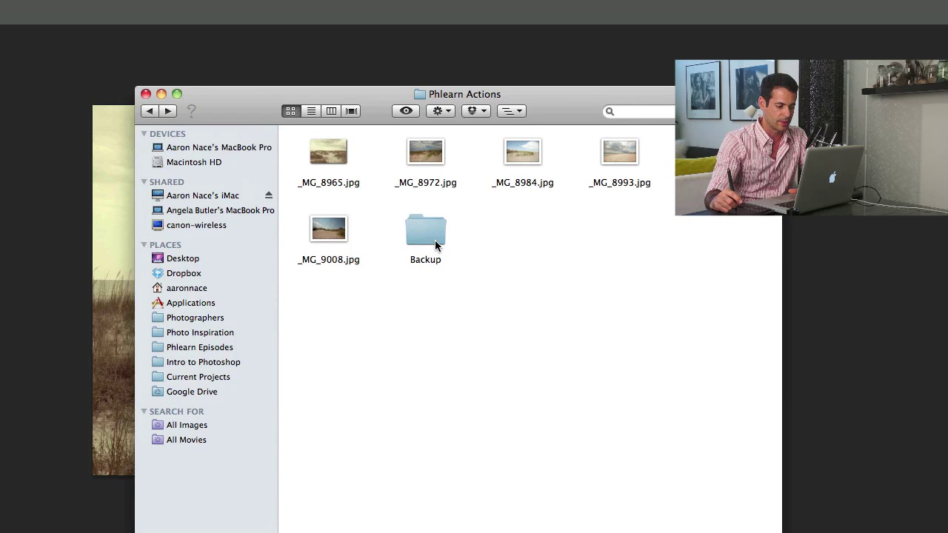
{"action": "left_click", "coordinate": [338, 109]}
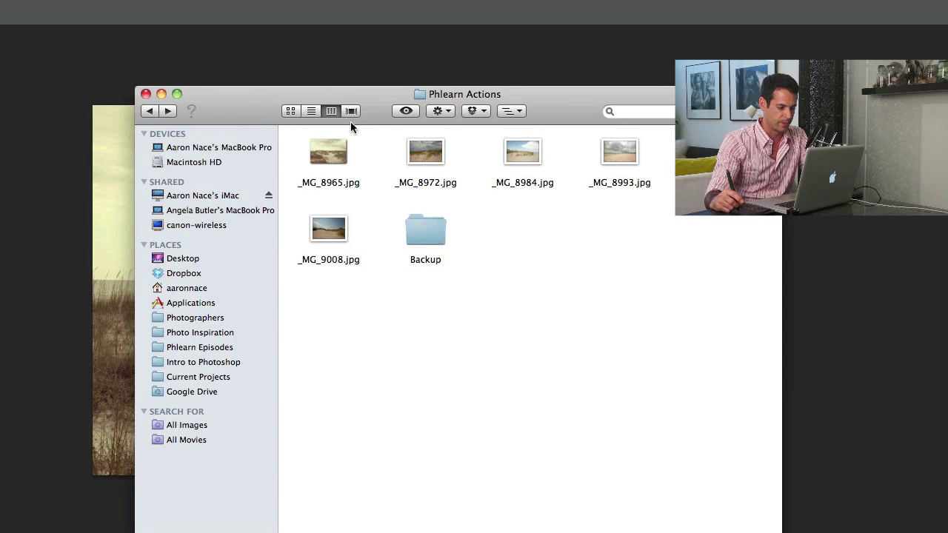
{"action": "left_click", "coordinate": [469, 214]}
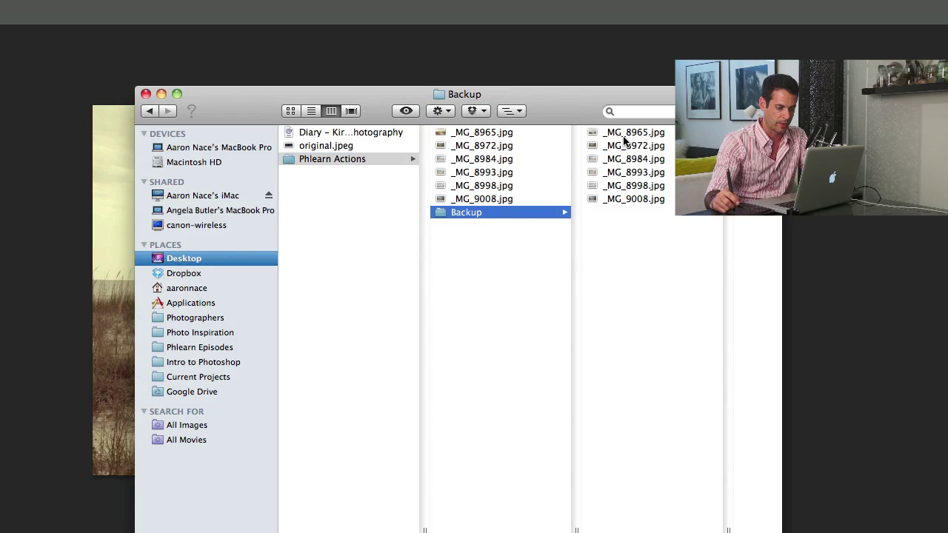
- Copy all the photos from the Backup folder into the Phlearn Actions folder, replacing every existing file of the same name
{"action": "left_click", "coordinate": [637, 200]}
{"action": "key", "text": "super+a"}
{"action": "left_click_drag", "start_coordinate": [622, 146], "coordinate": [548, 152]}
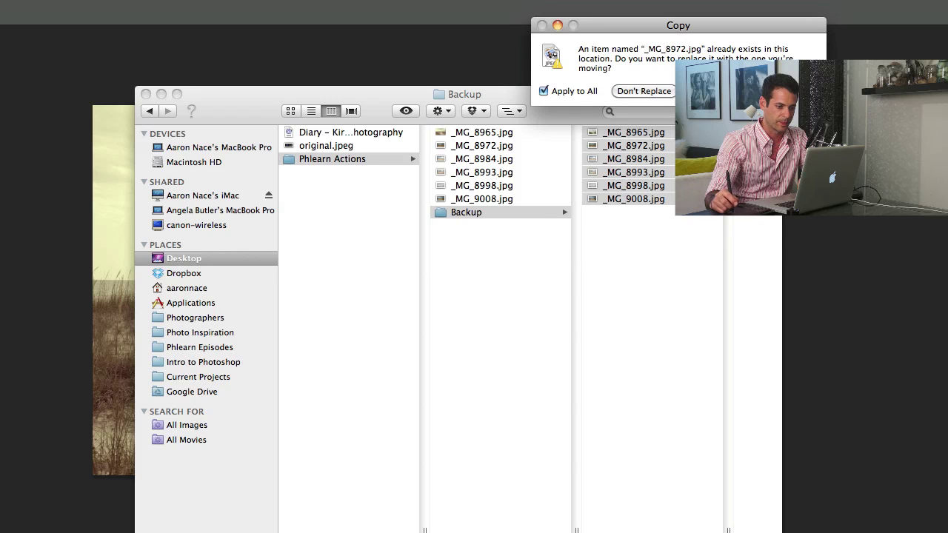
{"action": "left_click", "coordinate": [710, 90]}
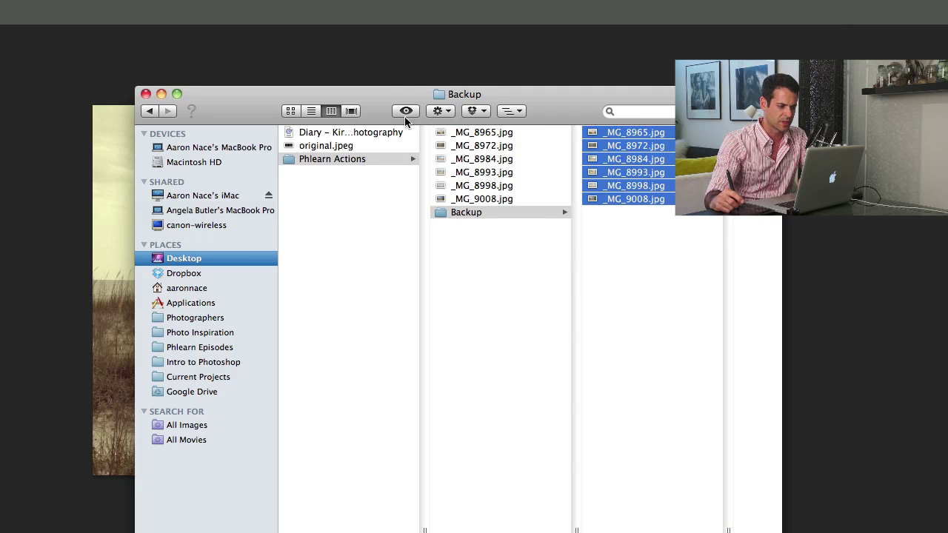
- Go back to the Phlearn Actions folder and show its restored photos as icons
{"action": "left_click_drag", "start_coordinate": [294, 105], "coordinate": [297, 108]}
{"action": "left_click", "coordinate": [291, 111]}
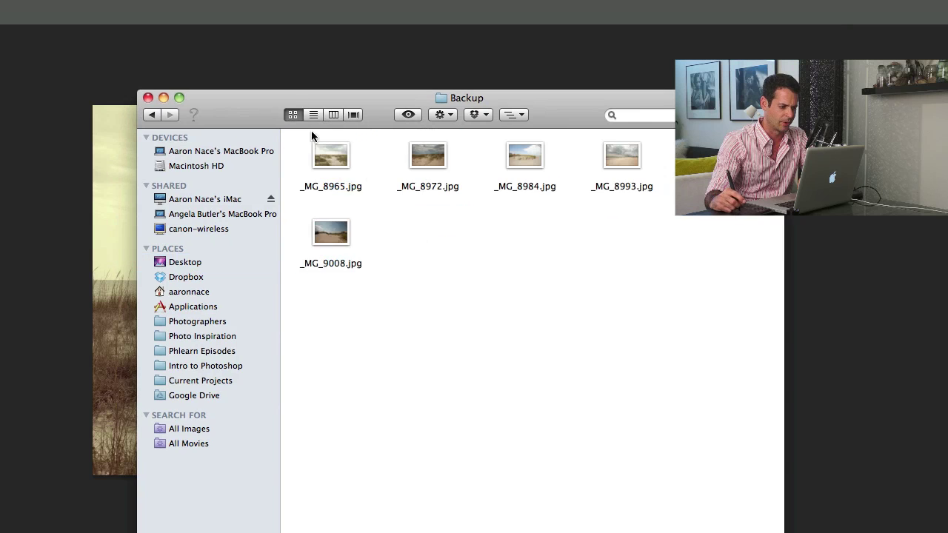
{"action": "left_click", "coordinate": [153, 117]}
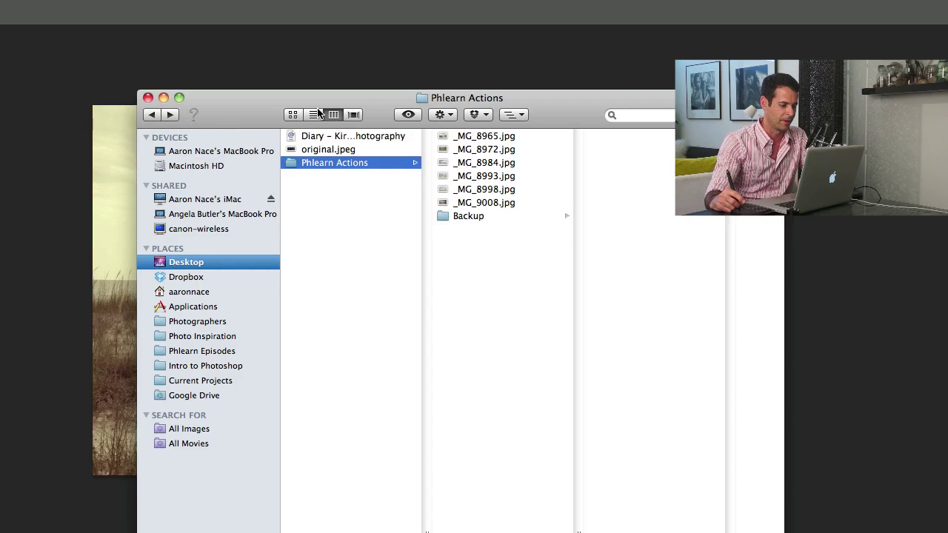
{"action": "left_click", "coordinate": [293, 115]}
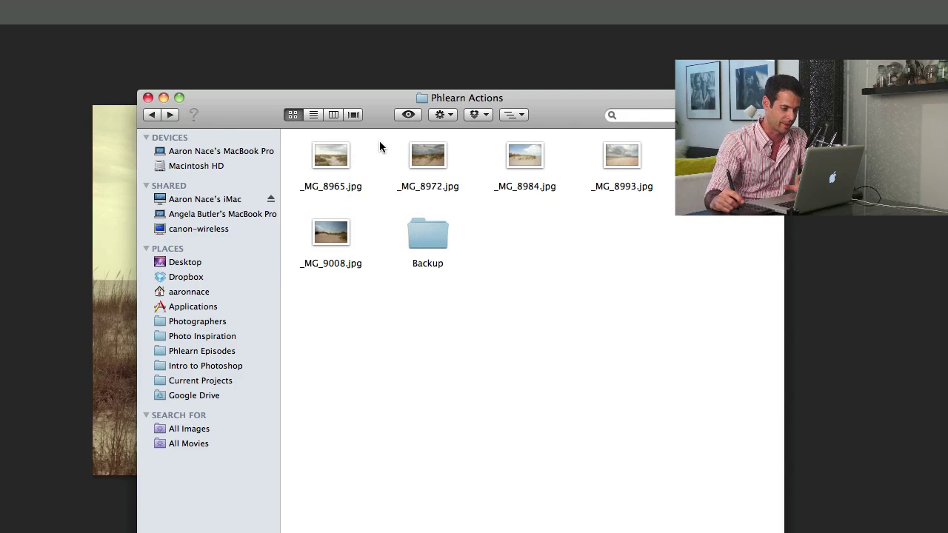
- Switch to Photoshop and close the Actions and Properties panels to uncover the photo
{"action": "key", "text": "super+Tab"}
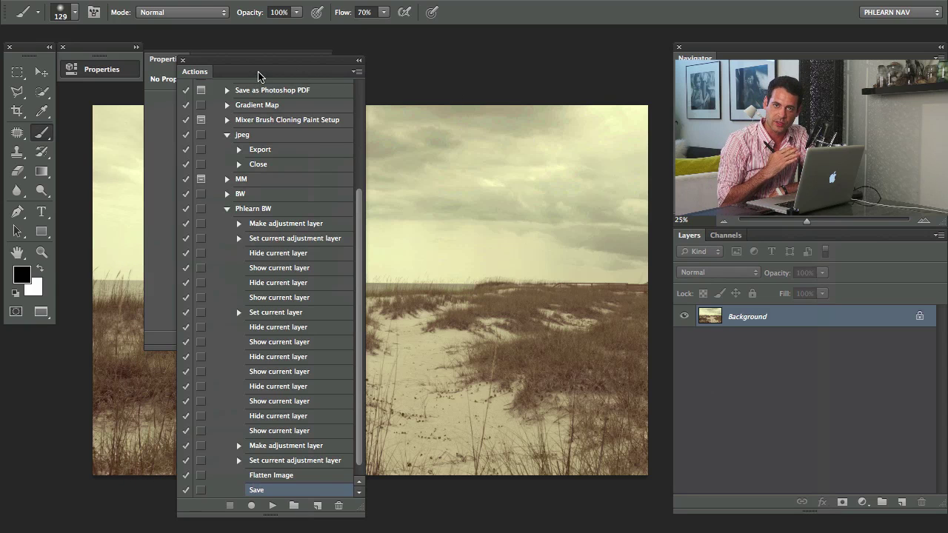
{"action": "left_click_drag", "start_coordinate": [244, 63], "coordinate": [440, 67]}
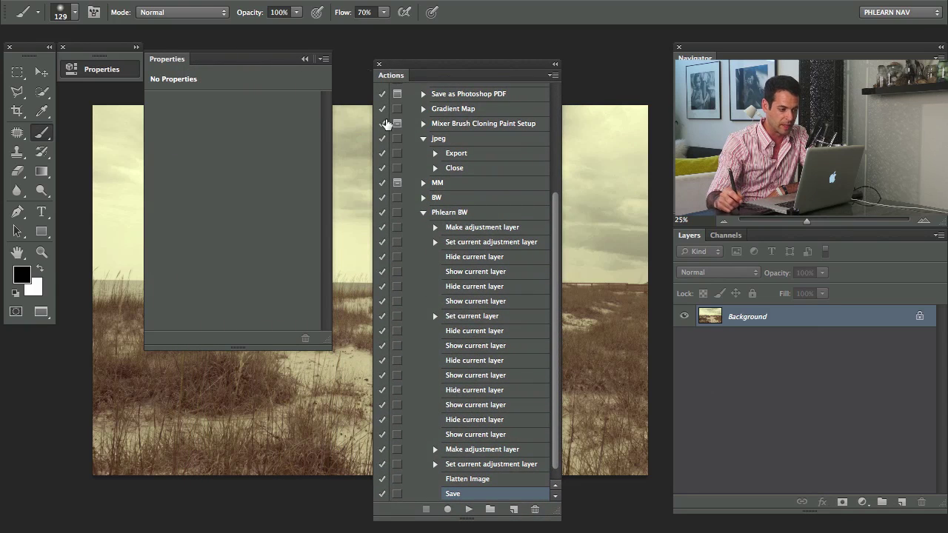
{"action": "left_click", "coordinate": [379, 64]}
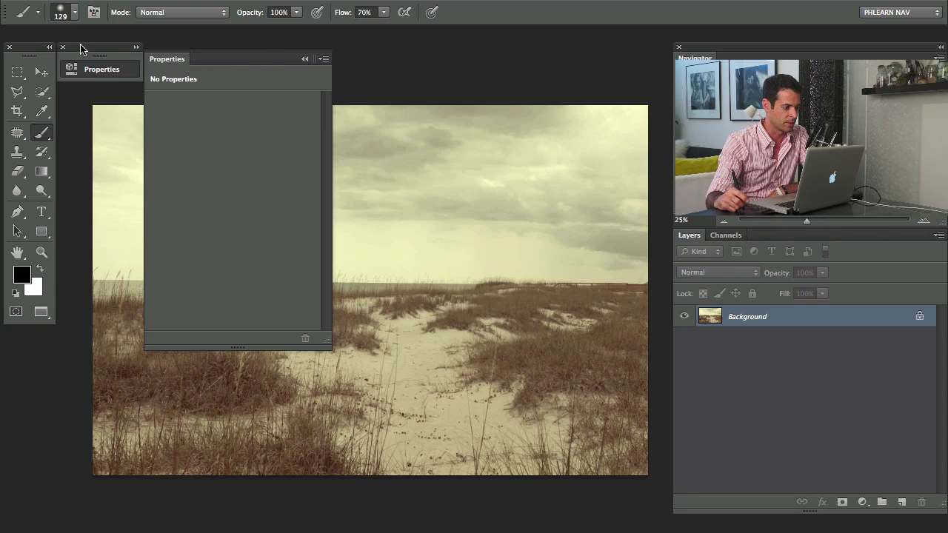
{"action": "left_click", "coordinate": [62, 47]}
- Start a Batch automation for the Phlearn BW action and choose the Phlearn Actions folder as its source
{"action": "left_click", "coordinate": [125, 1]}
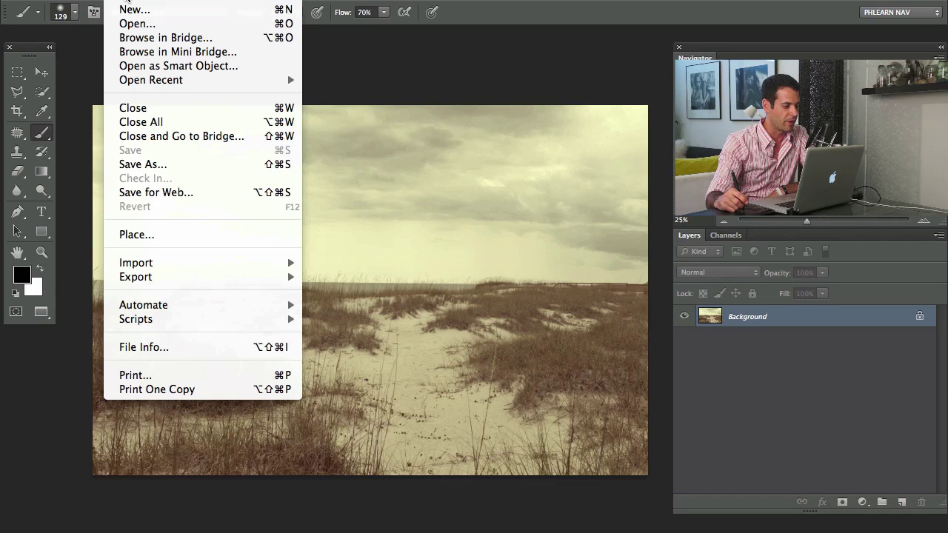
{"action": "mouse_move", "coordinate": [193, 306]}
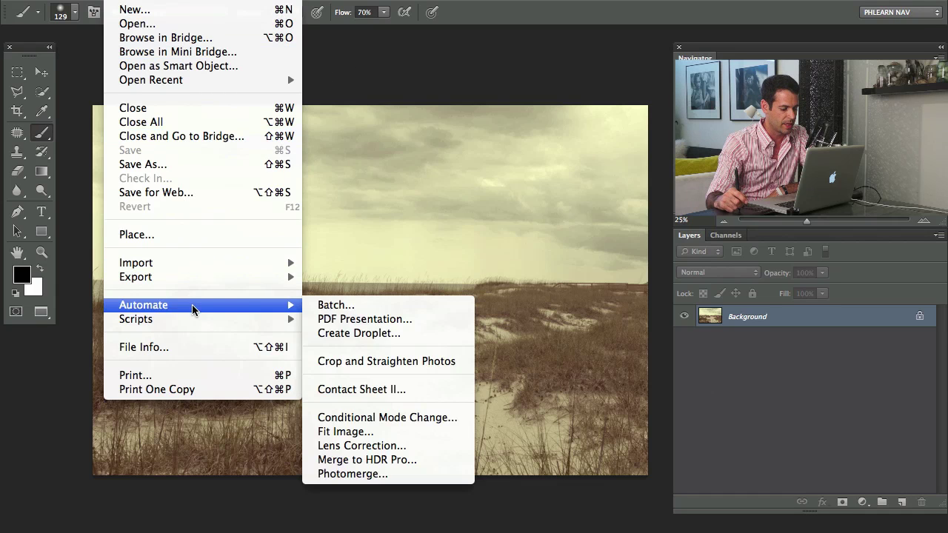
{"action": "left_click", "coordinate": [353, 306]}
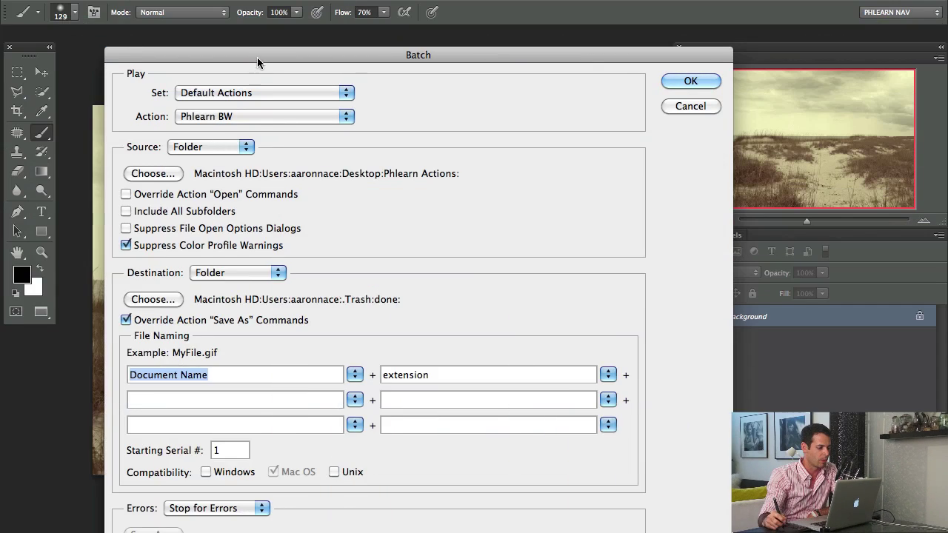
{"action": "left_click_drag", "start_coordinate": [257, 57], "coordinate": [232, 47]}
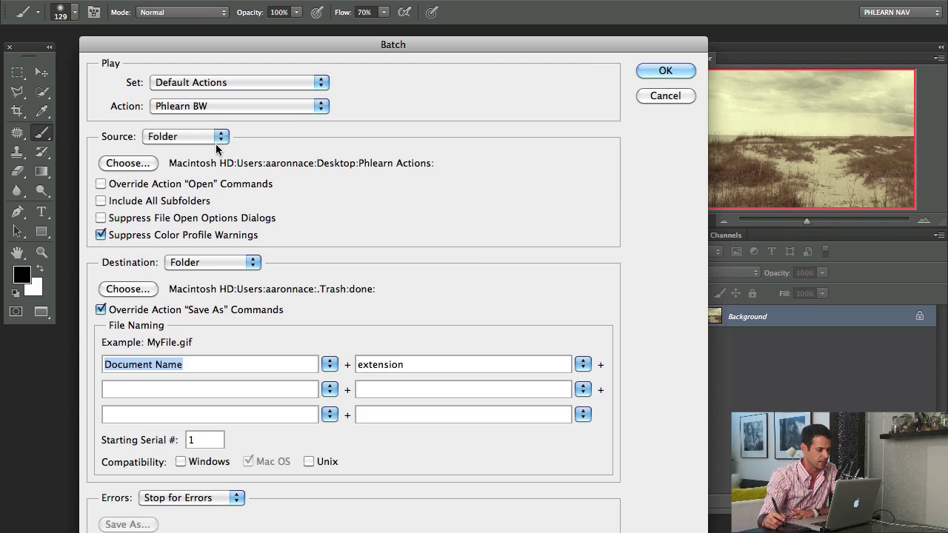
{"action": "left_click", "coordinate": [127, 163]}
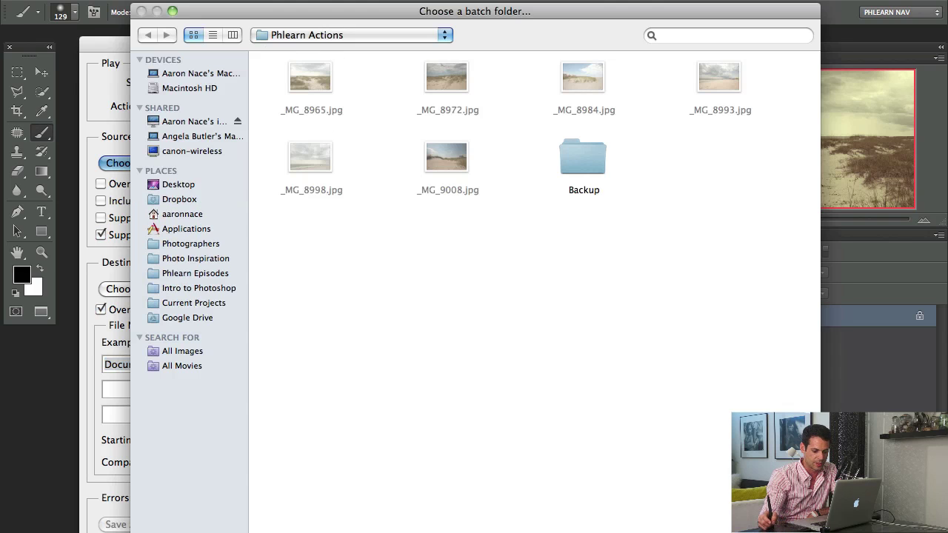
{"action": "key", "text": "Return"}
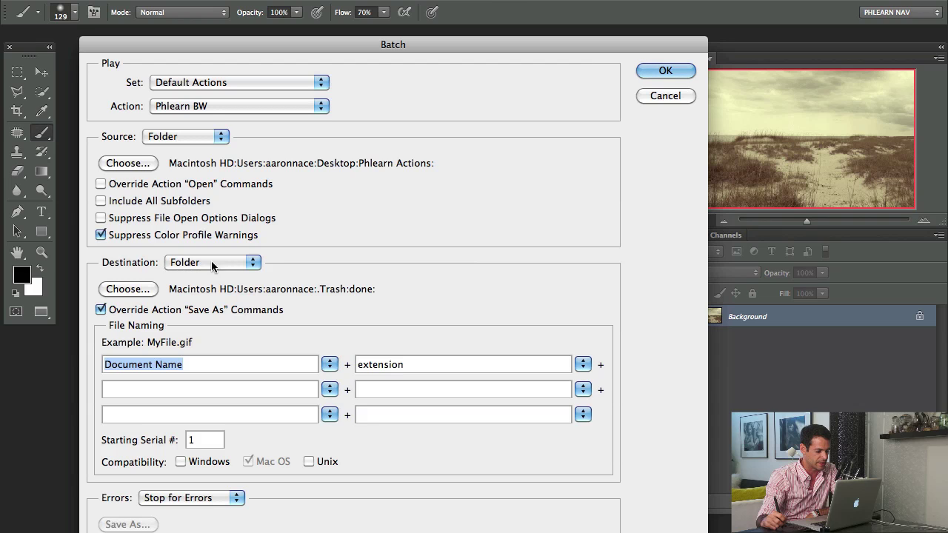
- Set the batch destination to the Phlearn Actions folder on the Desktop
{"action": "left_click", "coordinate": [141, 292]}
{"action": "left_click", "coordinate": [288, 37]}
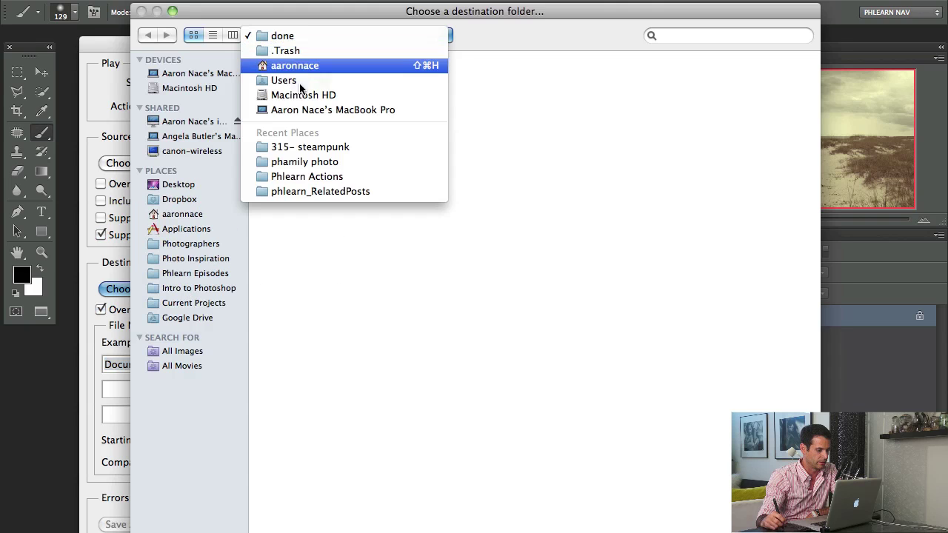
{"action": "left_click", "coordinate": [263, 216]}
{"action": "left_click", "coordinate": [180, 185]}
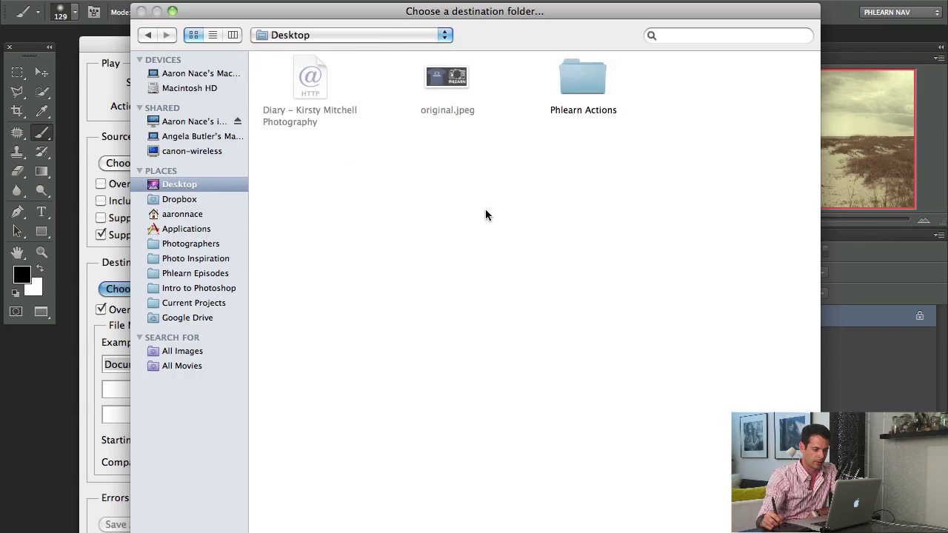
{"action": "double_click", "coordinate": [571, 92]}
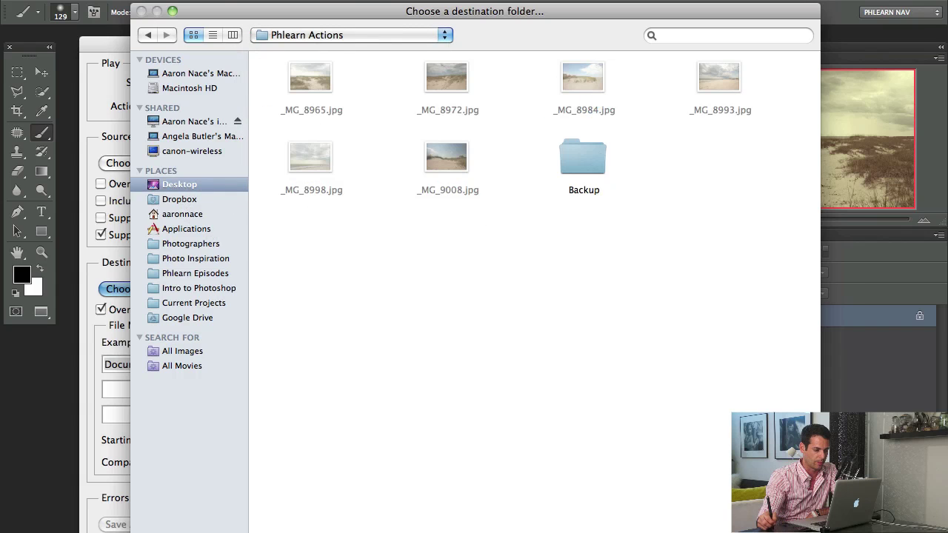
{"action": "key", "text": "Return"}
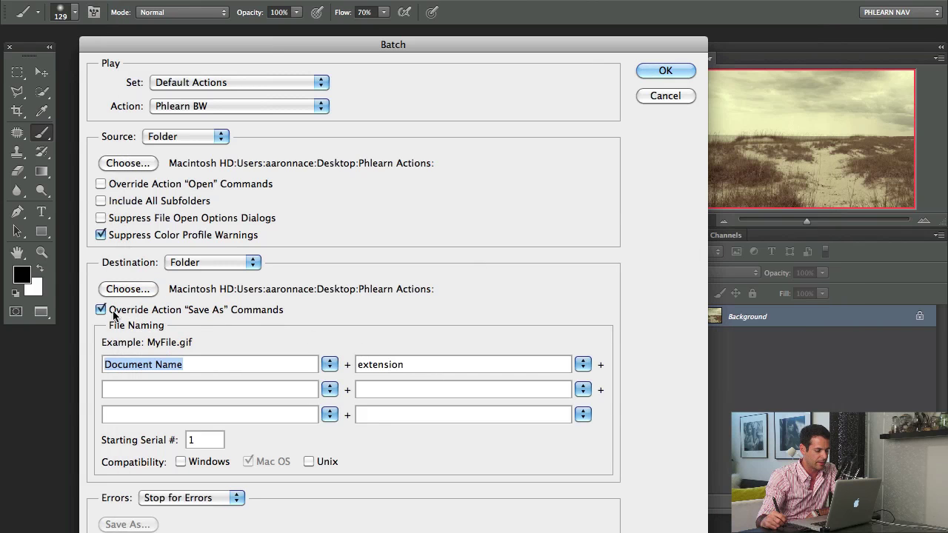